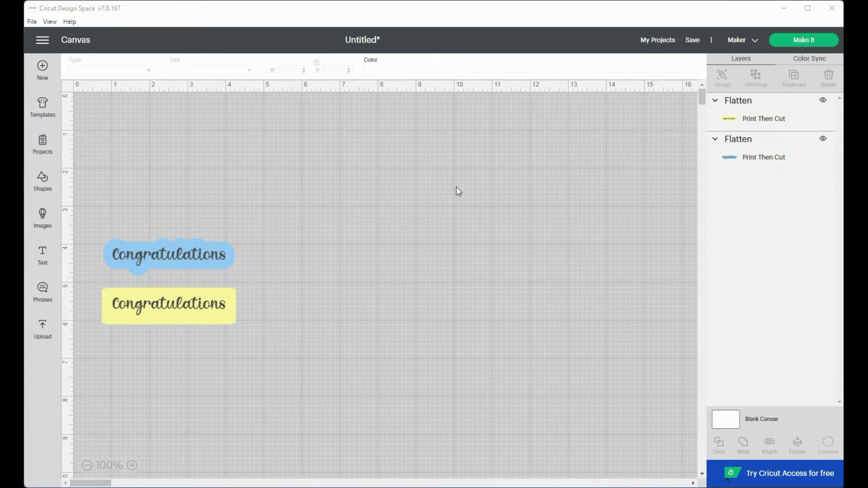
# Step: Select the blue sentiment, move to mat preparation and keep 8.5 x 11 in Letter material
pyautogui.click(188, 268)
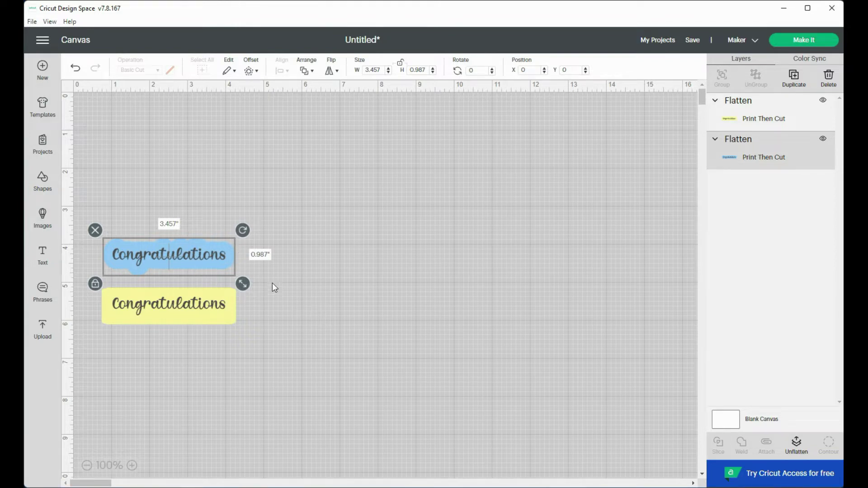
pyautogui.click(814, 38)
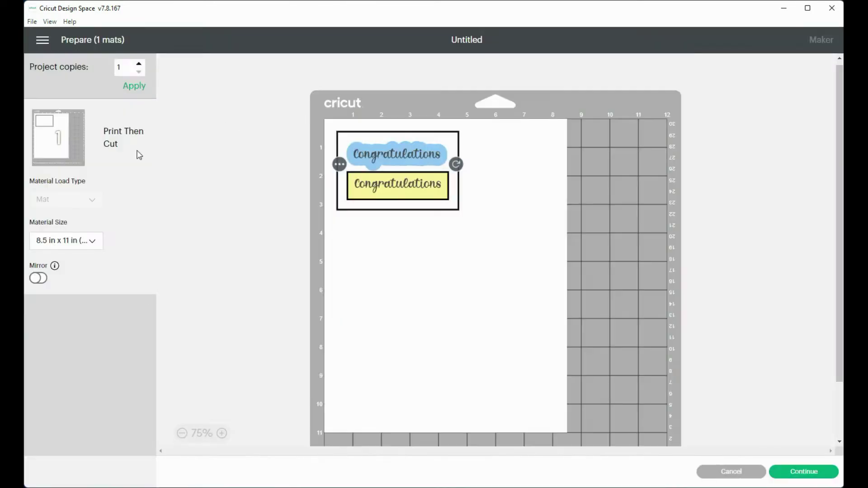
pyautogui.click(95, 244)
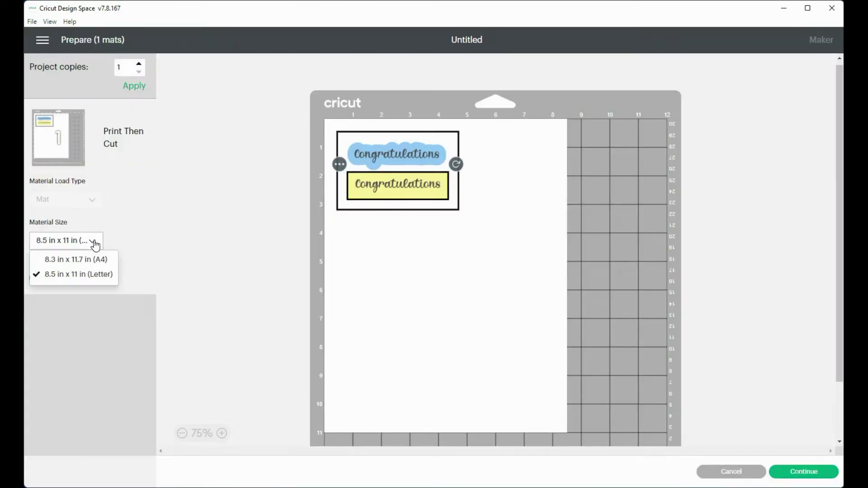
pyautogui.click(82, 276)
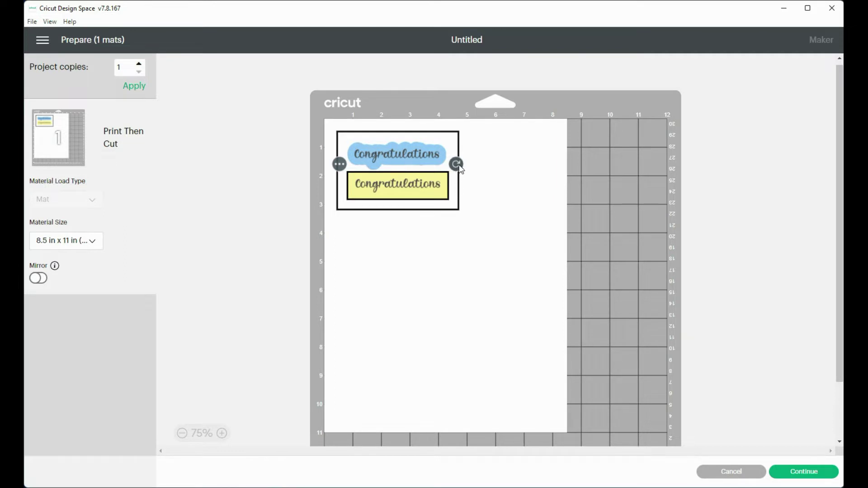
# Step: Rotate both sentiments 90° and place yellow at the mat's left edge beside blue
pyautogui.moveTo(459, 165); pyautogui.dragTo(416, 235)
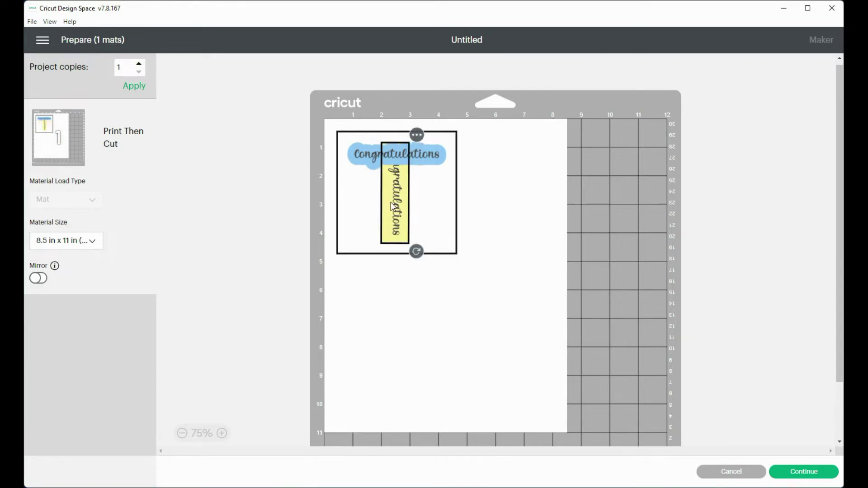
pyautogui.moveTo(391, 206); pyautogui.dragTo(358, 207)
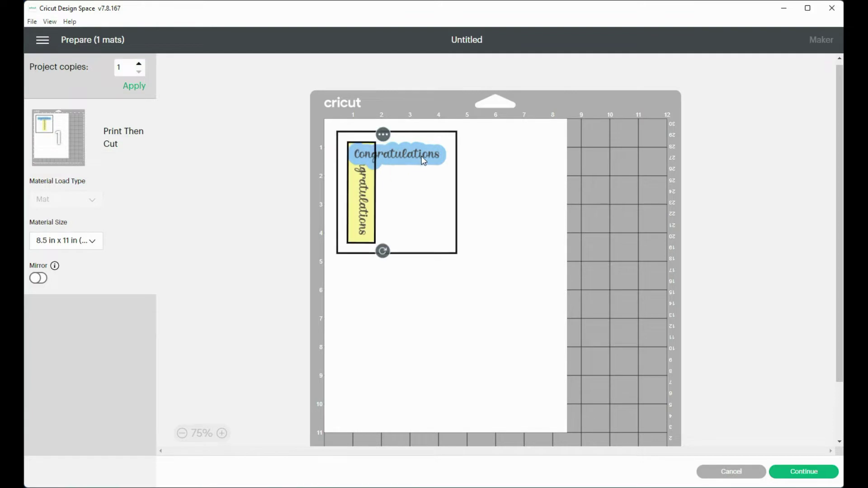
pyautogui.click(441, 156)
pyautogui.moveTo(457, 134); pyautogui.dragTo(413, 183)
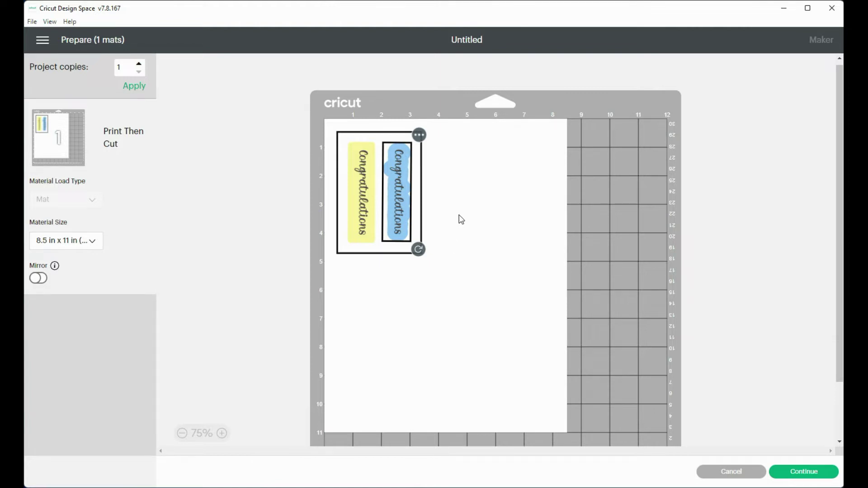
pyautogui.click(357, 174)
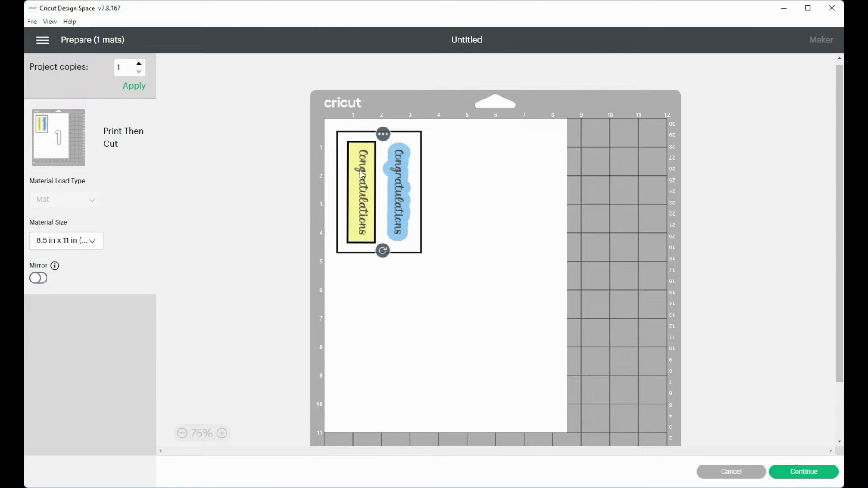
pyautogui.click(411, 204)
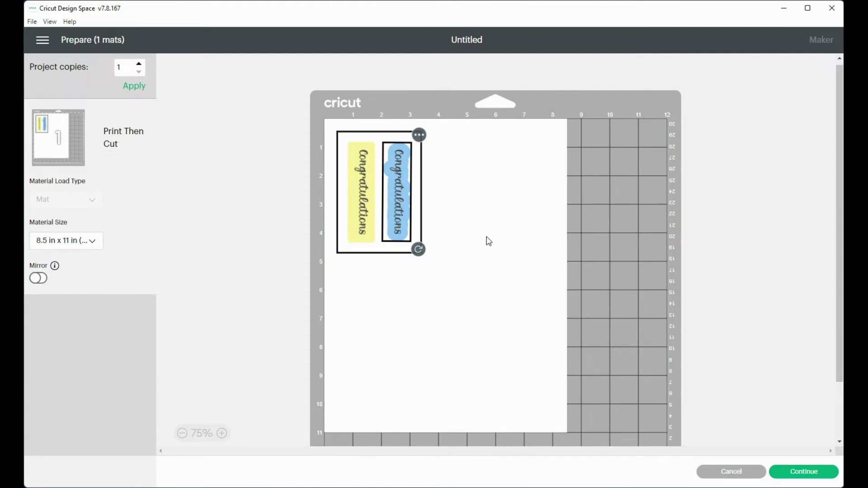
# Step: Continue to the Make screen and open Print setup for the Letter mat
pyautogui.click(793, 470)
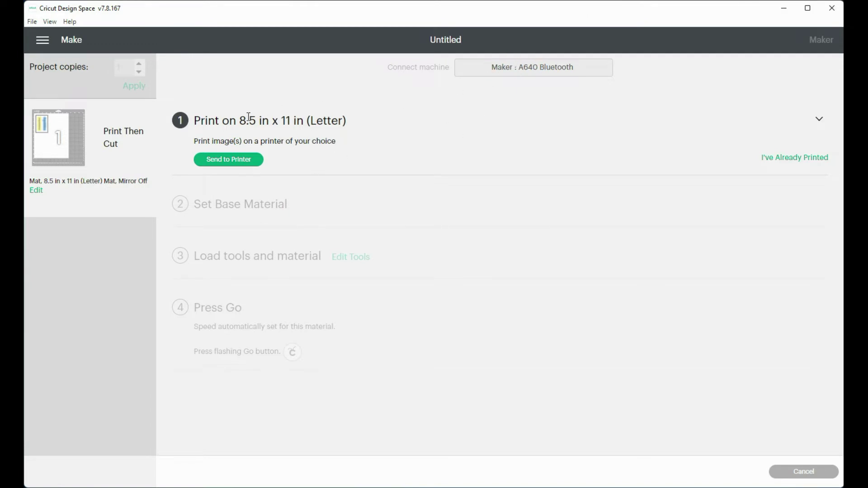
pyautogui.click(231, 161)
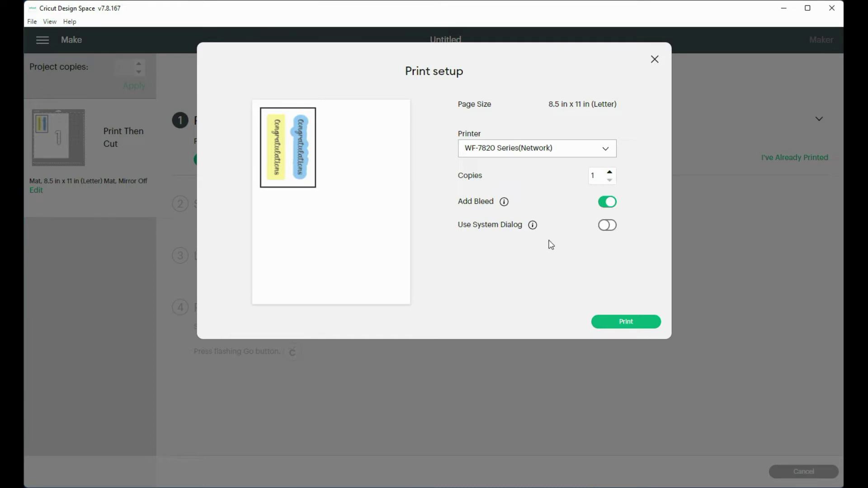
# Step: Enable Use System Dialog and bring up the Windows Print dialog for WF-7820 Series, centred
pyautogui.click(604, 228)
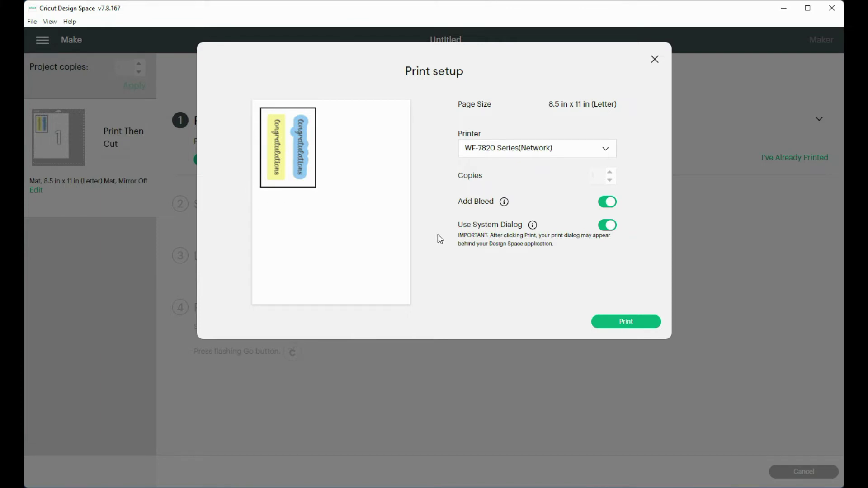
pyautogui.click(633, 323)
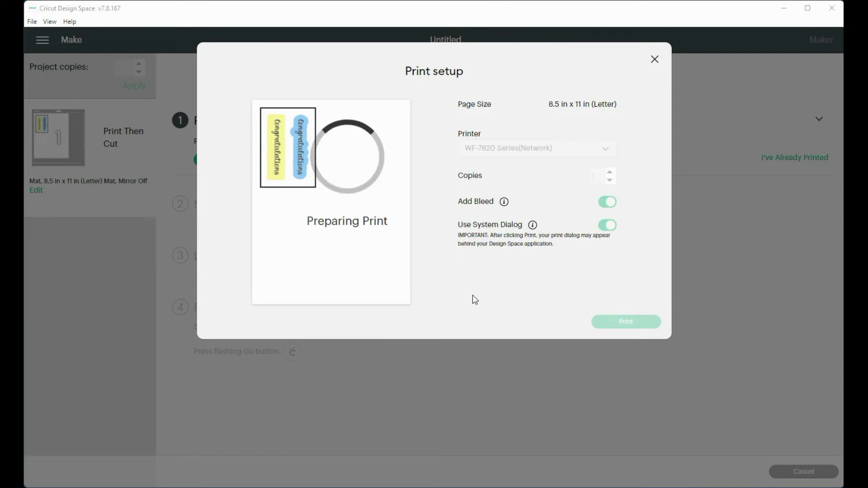
pyautogui.moveTo(159, 23); pyautogui.dragTo(174, 133)
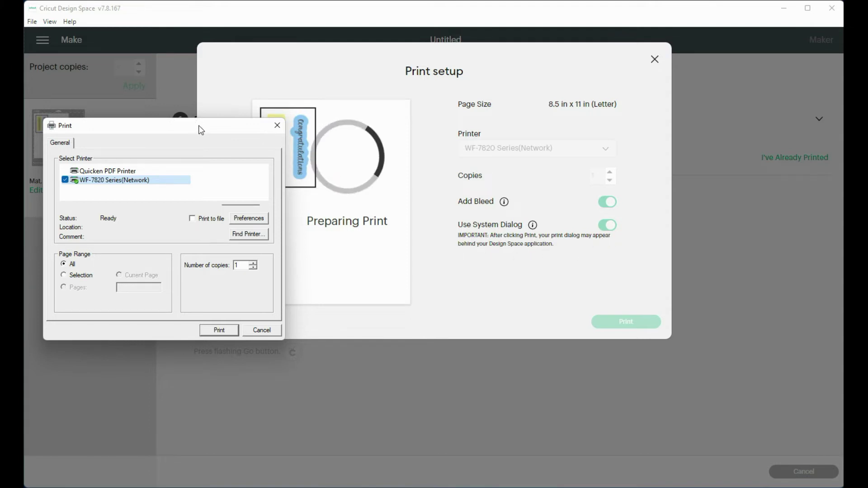
pyautogui.moveTo(200, 127); pyautogui.dragTo(472, 115)
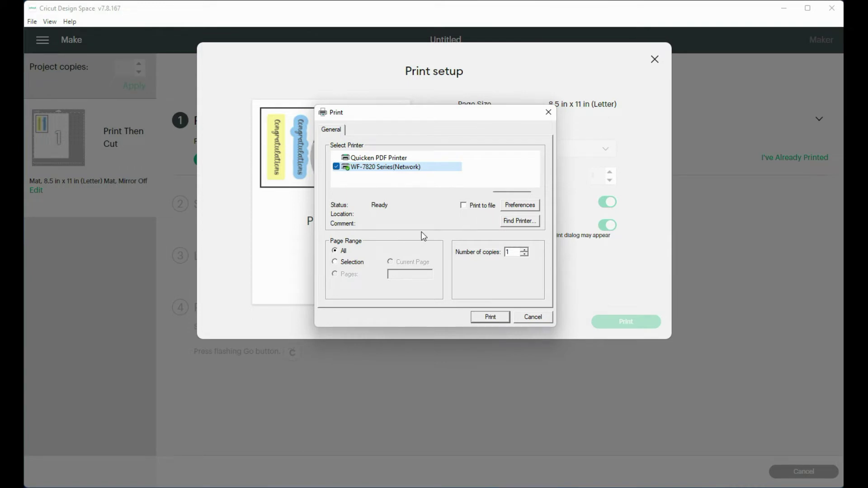
# Step: Set printer preferences to Paper Tray and a User-Defined 4.25 in wide, about 5 in tall size
pyautogui.click(527, 208)
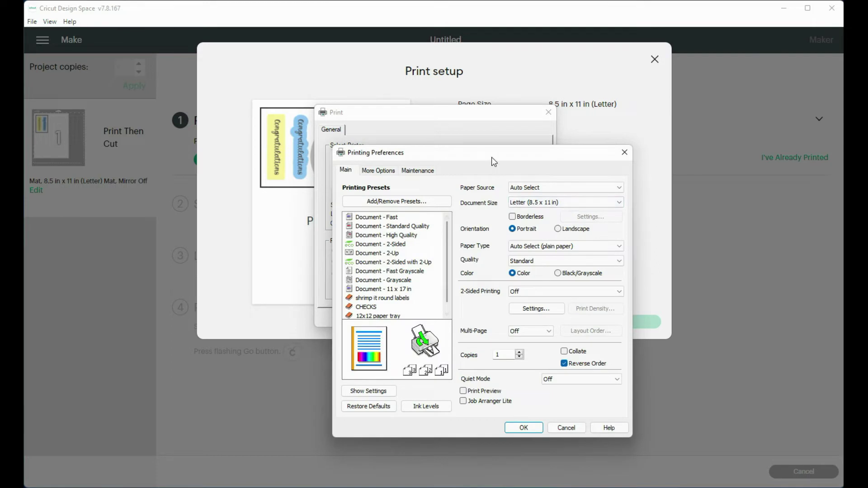
pyautogui.moveTo(491, 150); pyautogui.dragTo(442, 87)
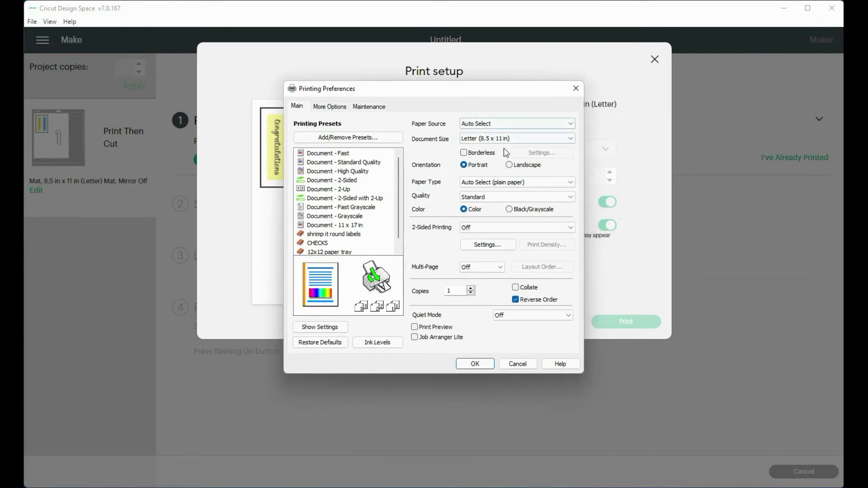
pyautogui.click(535, 123)
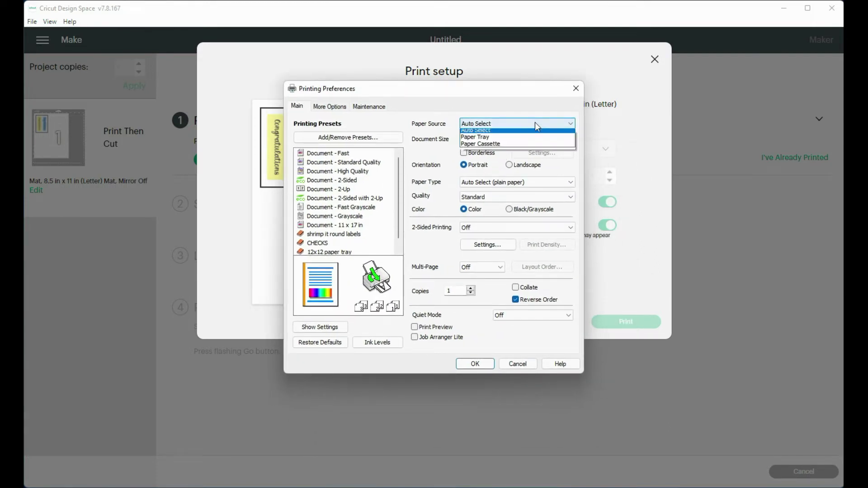
pyautogui.click(492, 137)
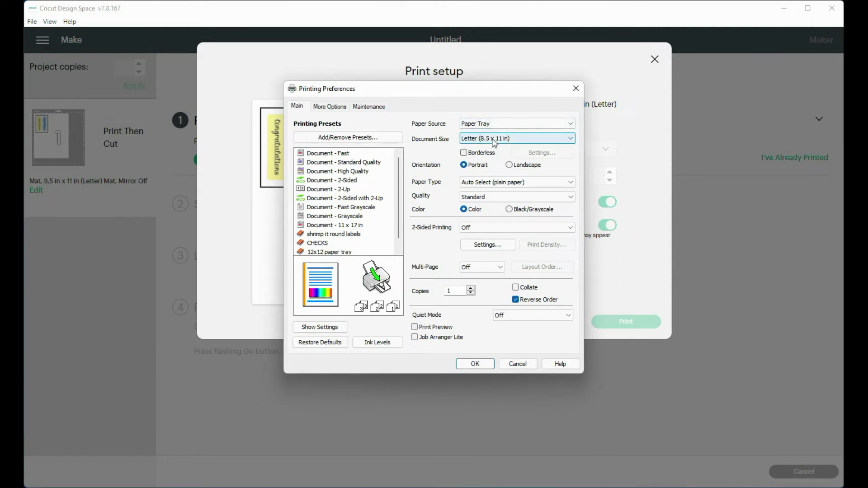
pyautogui.click(571, 139)
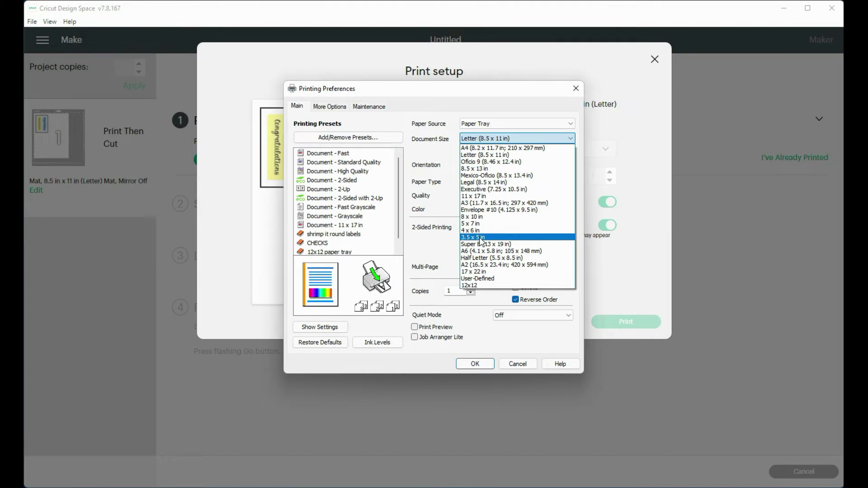
pyautogui.click(491, 279)
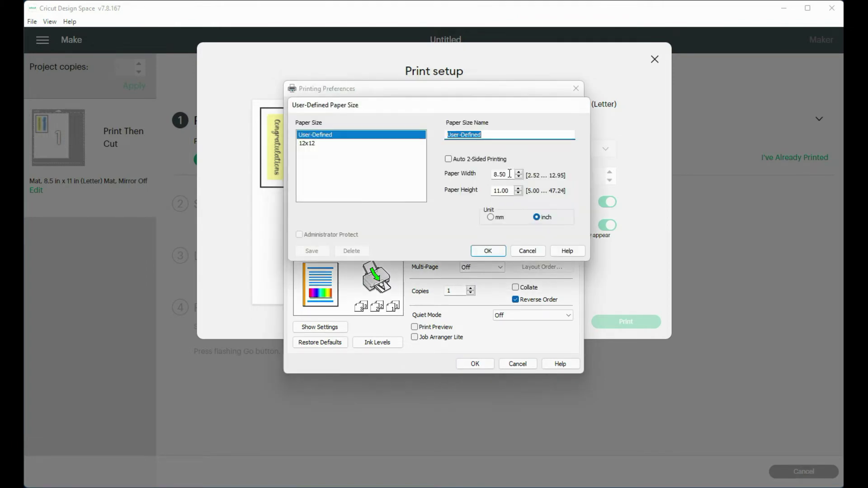
pyautogui.moveTo(510, 173); pyautogui.dragTo(476, 170)
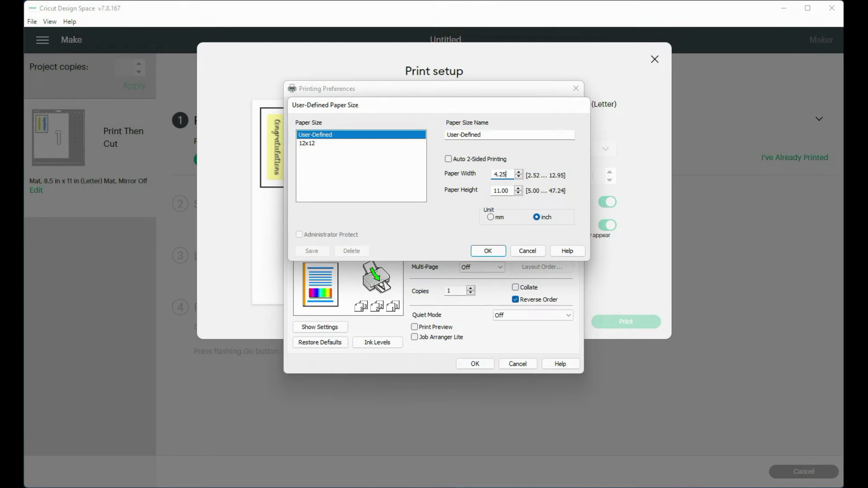
pyautogui.moveTo(515, 189); pyautogui.dragTo(474, 190)
pyautogui.write('5.5')
pyautogui.click(496, 251)
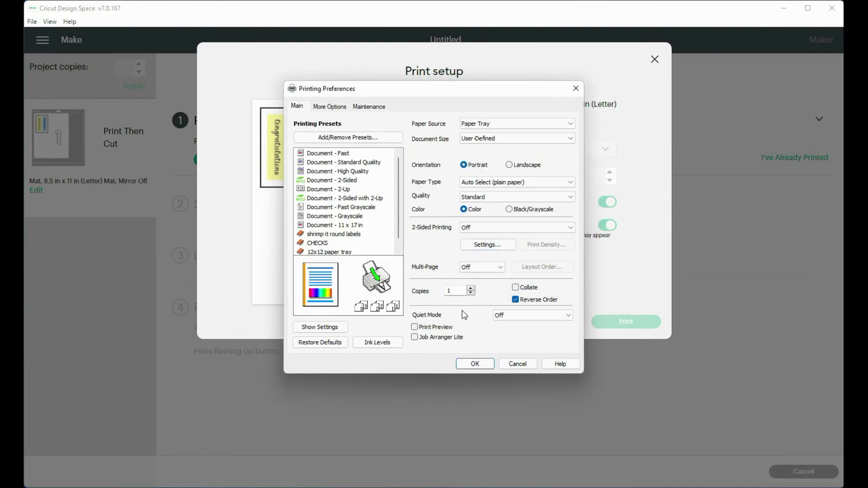
# Step: Accept the printer preferences and print the sentiments from the Windows Print dialog
pyautogui.click(330, 107)
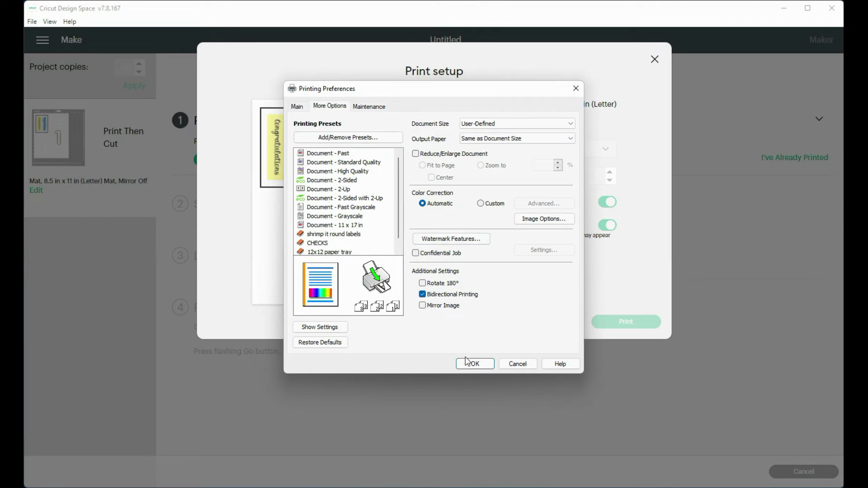
pyautogui.click(297, 106)
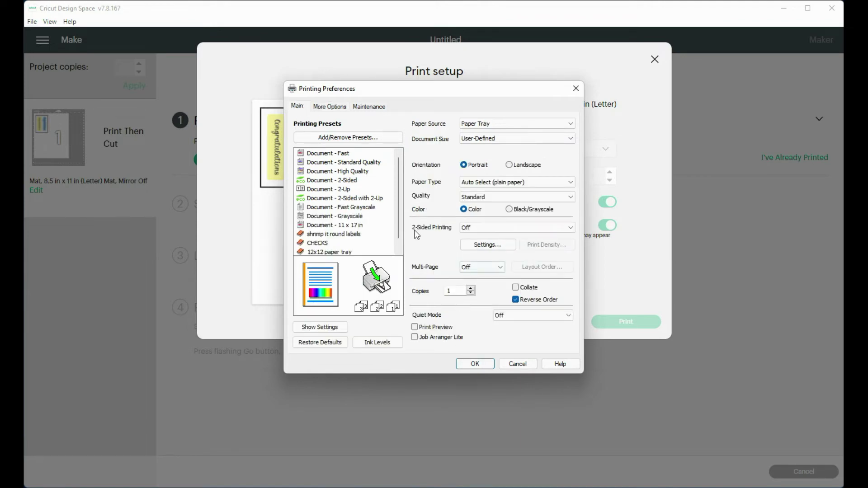
pyautogui.click(485, 365)
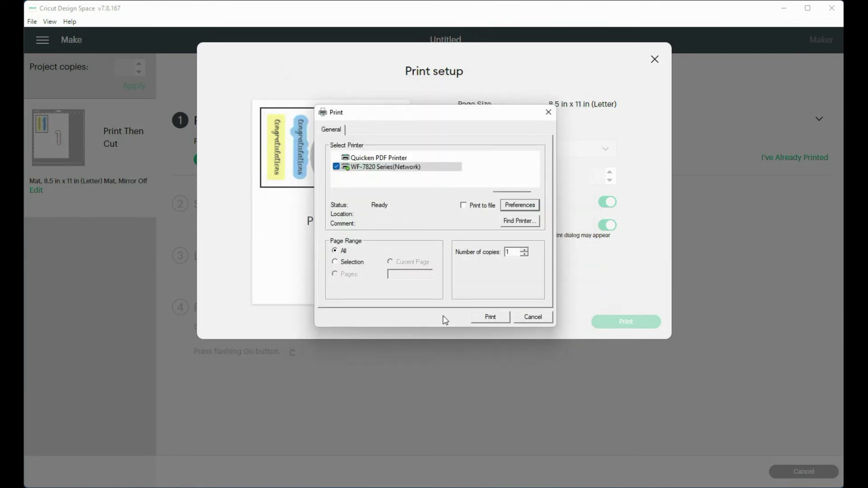
pyautogui.click(484, 317)
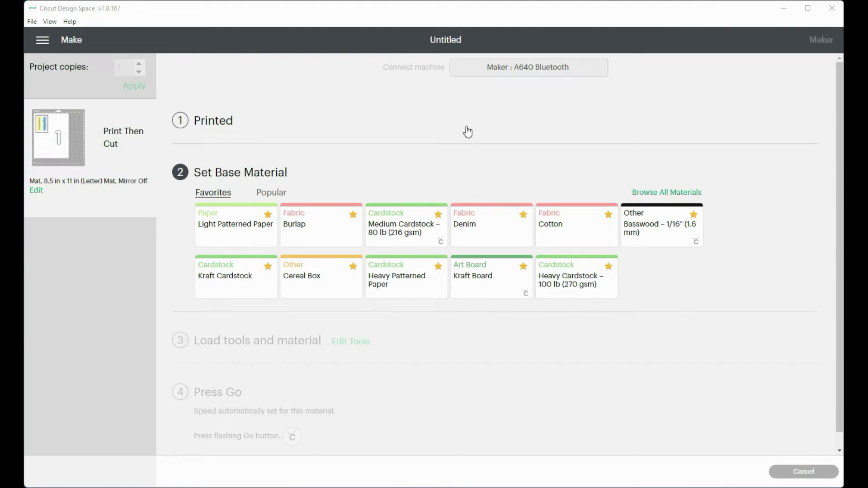
# Step: Choose Copy Paper – 20 lb (75 gsm) from the Paper materials as the base material
pyautogui.click(651, 197)
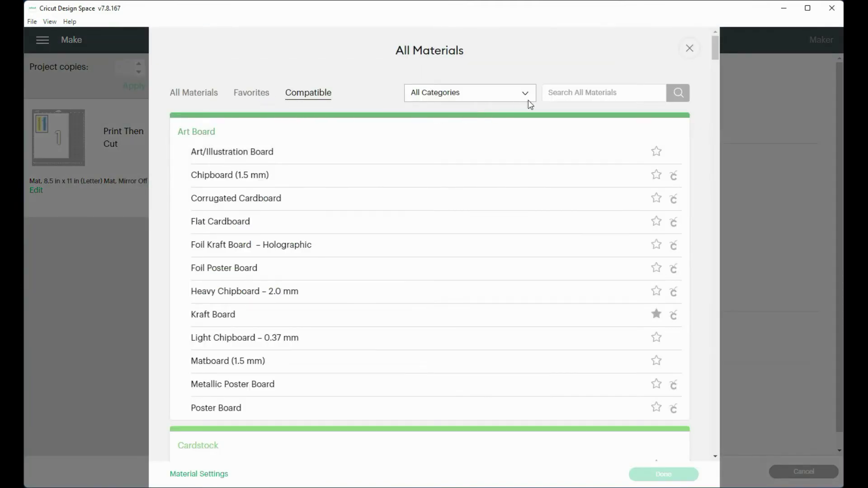
pyautogui.click(525, 98)
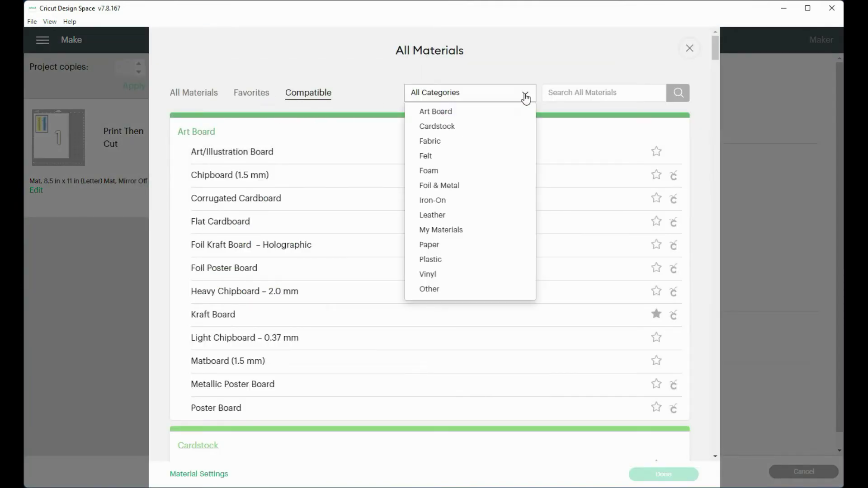
pyautogui.click(445, 245)
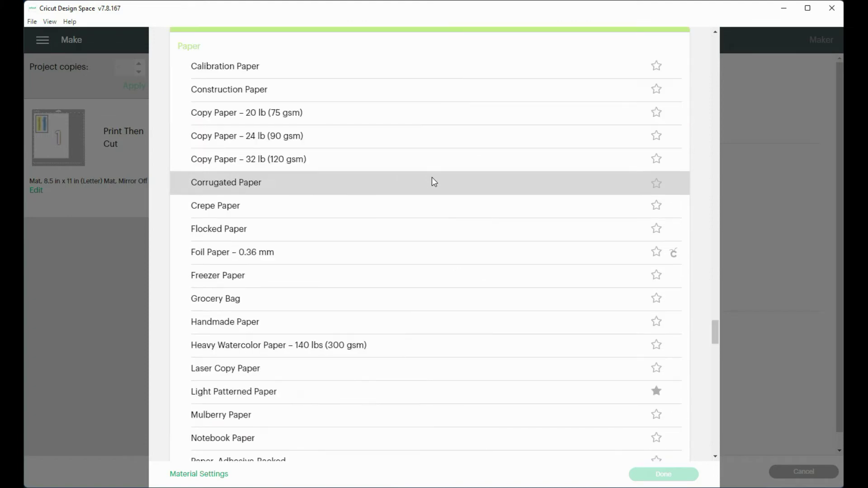
pyautogui.click(335, 119)
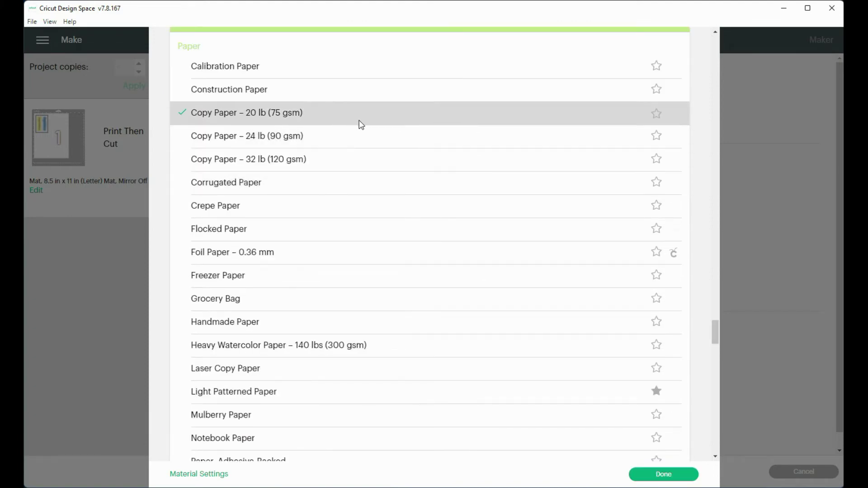
pyautogui.click(662, 476)
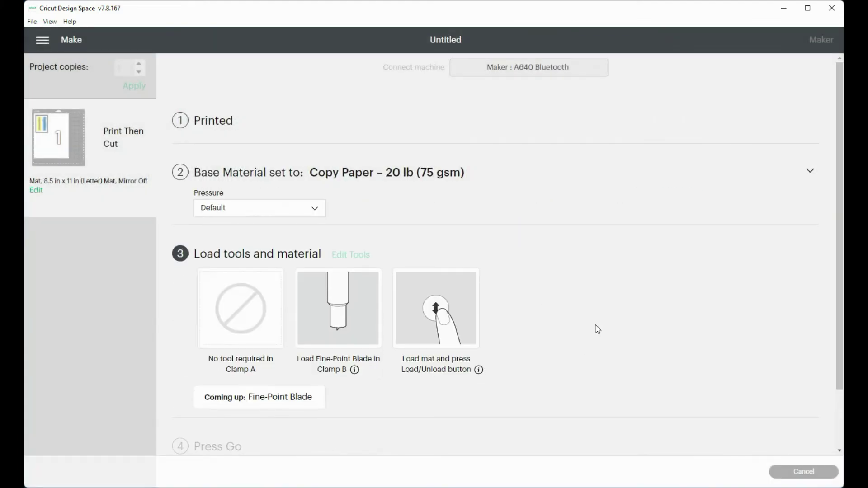